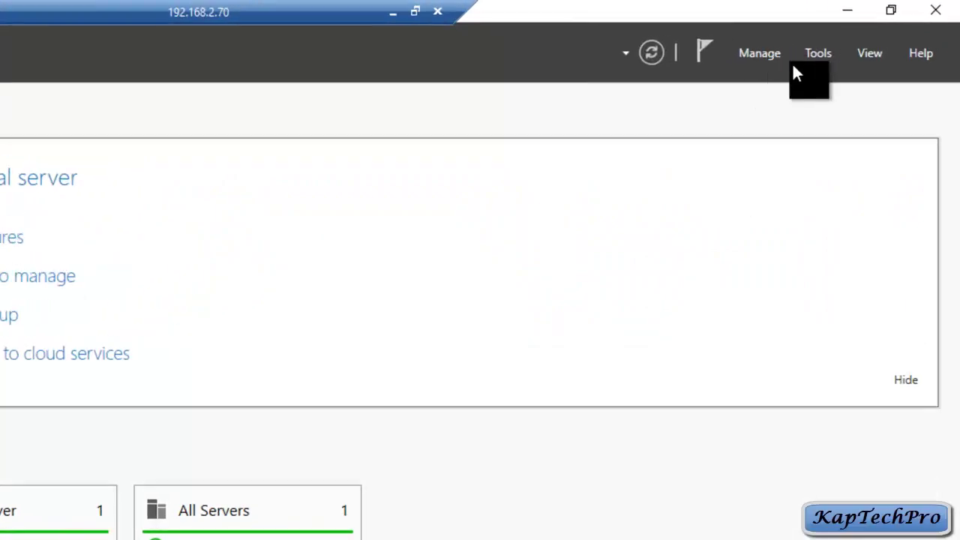
Launch File Server Resource Manager and review the existing file screens under File Screening Management.
{"action": "left_click", "coordinate": [810, 57]}
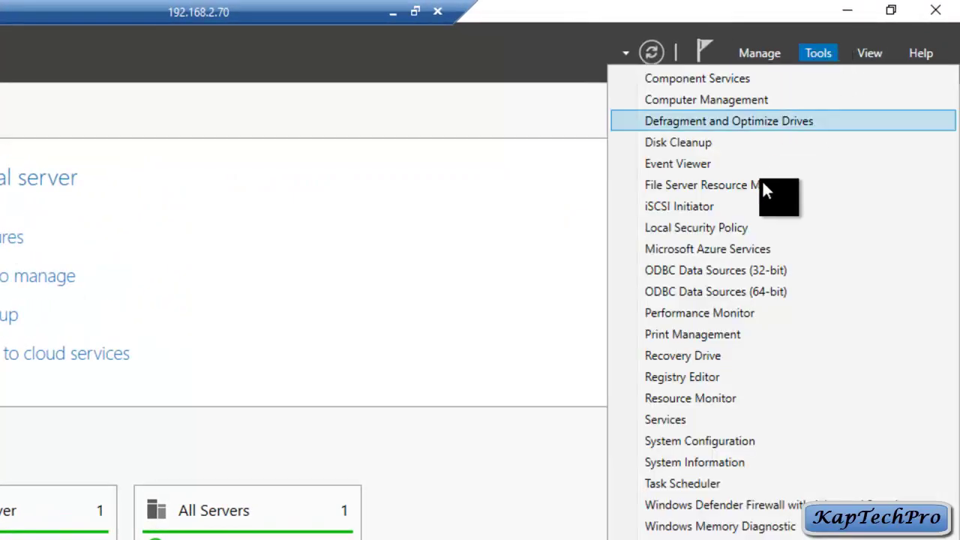
{"action": "left_click", "coordinate": [736, 192]}
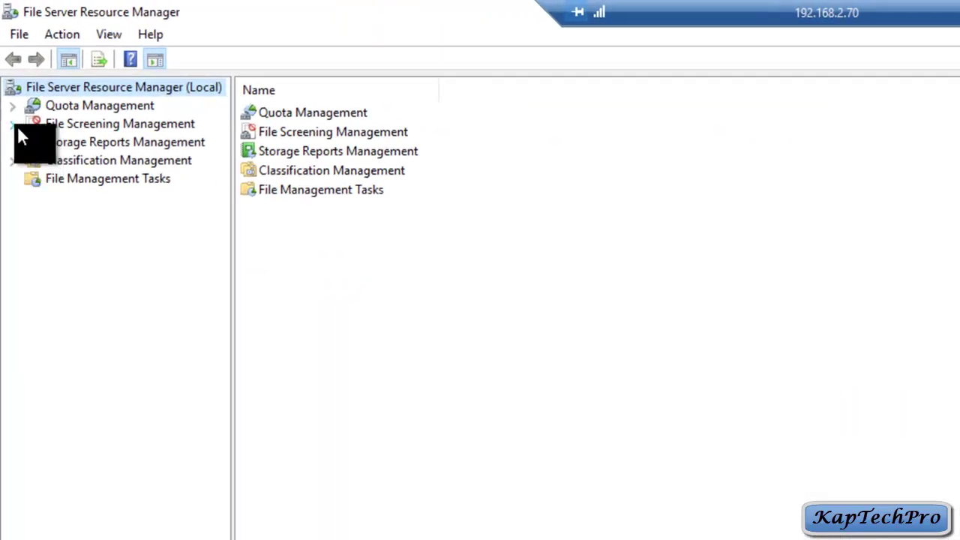
{"action": "left_click", "coordinate": [17, 125]}
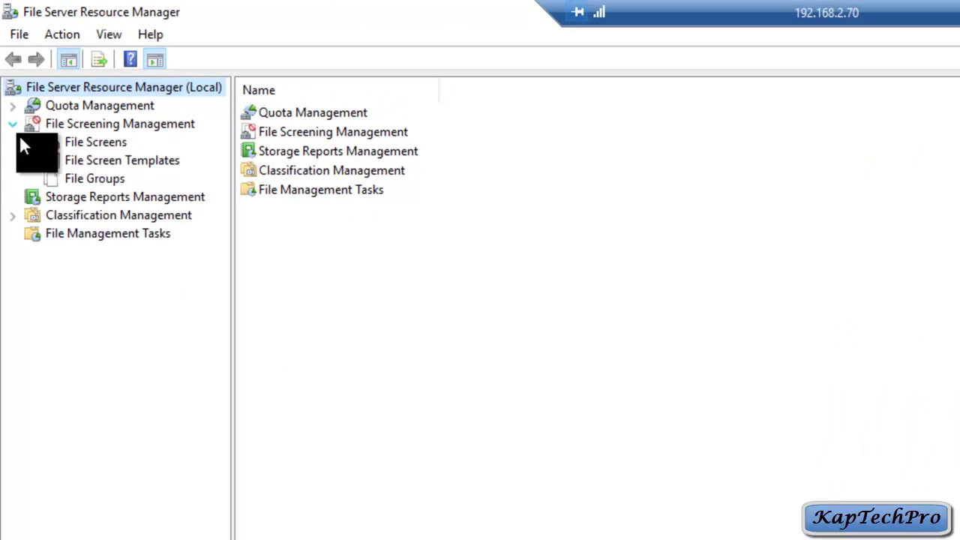
{"action": "left_click", "coordinate": [72, 141]}
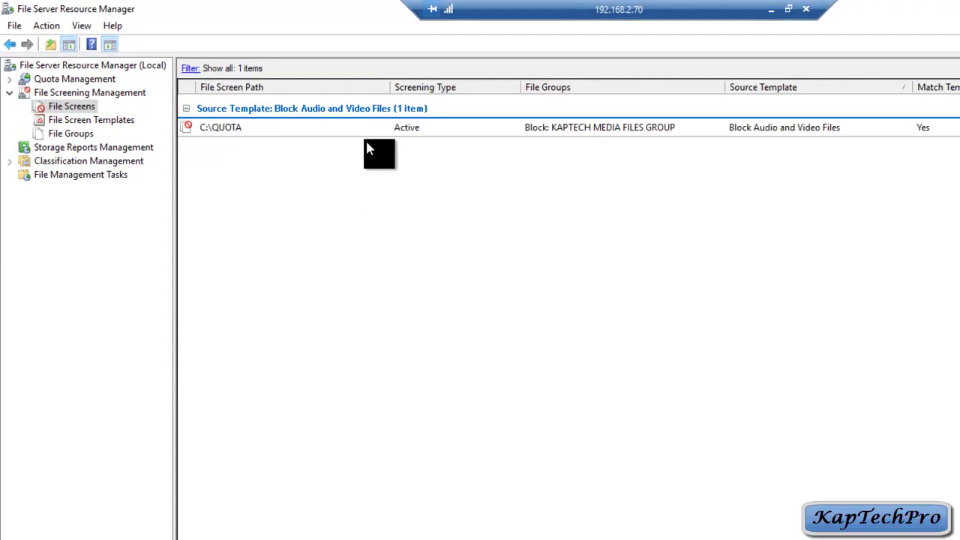
{"action": "left_click", "coordinate": [91, 120]}
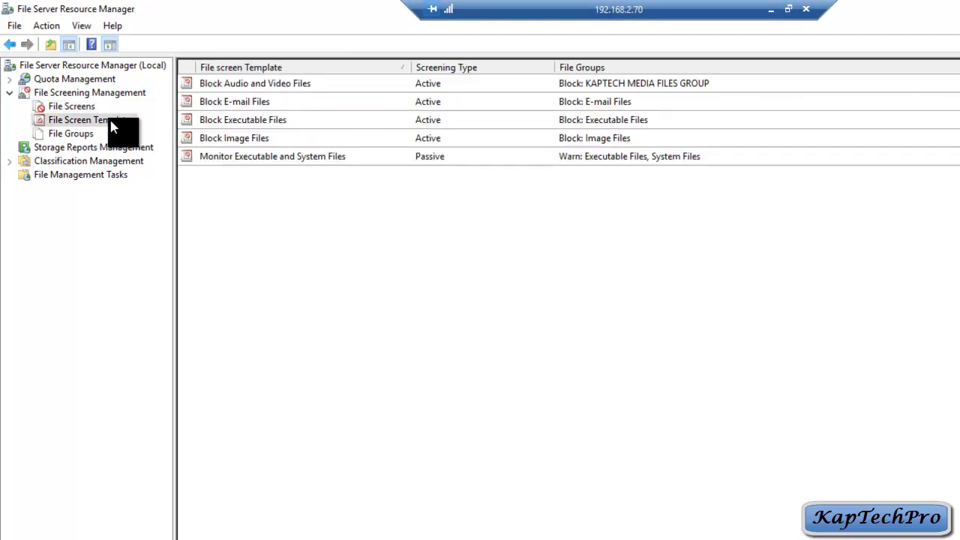
{"action": "left_click", "coordinate": [88, 106]}
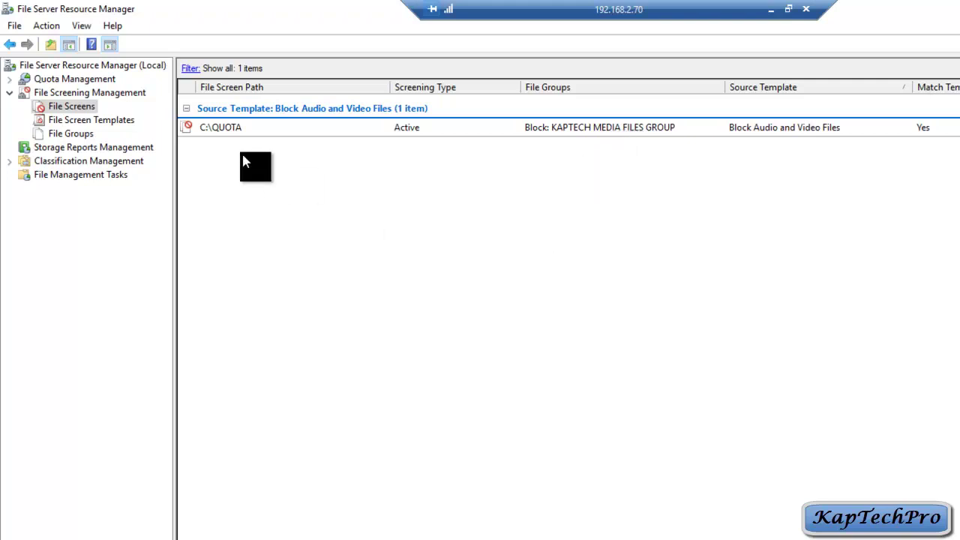
Inspect the Block Audio and Video Files template and the KAPTECH MEDIA FILES GROUP file group.
{"action": "left_click", "coordinate": [69, 120]}
{"action": "left_click", "coordinate": [261, 83]}
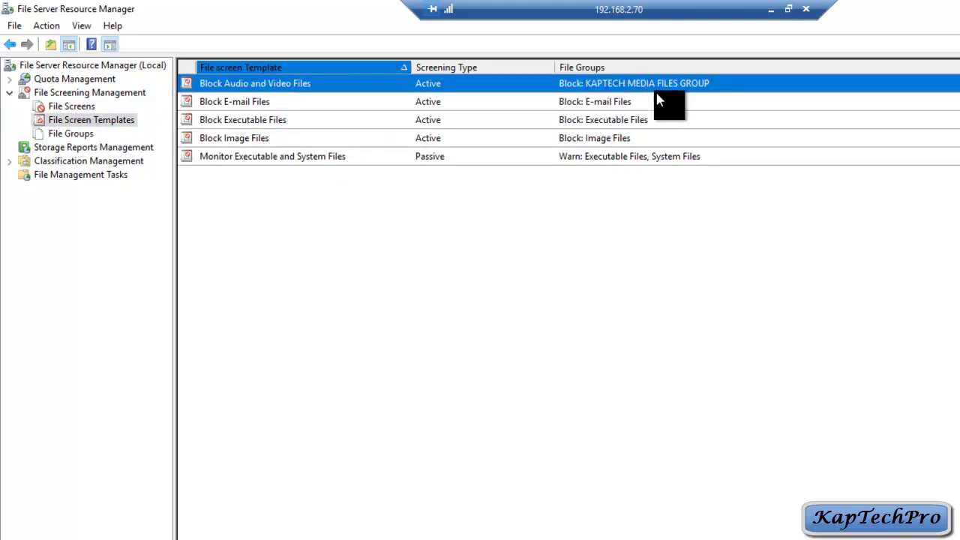
{"action": "left_click", "coordinate": [63, 132]}
{"action": "left_click", "coordinate": [239, 193]}
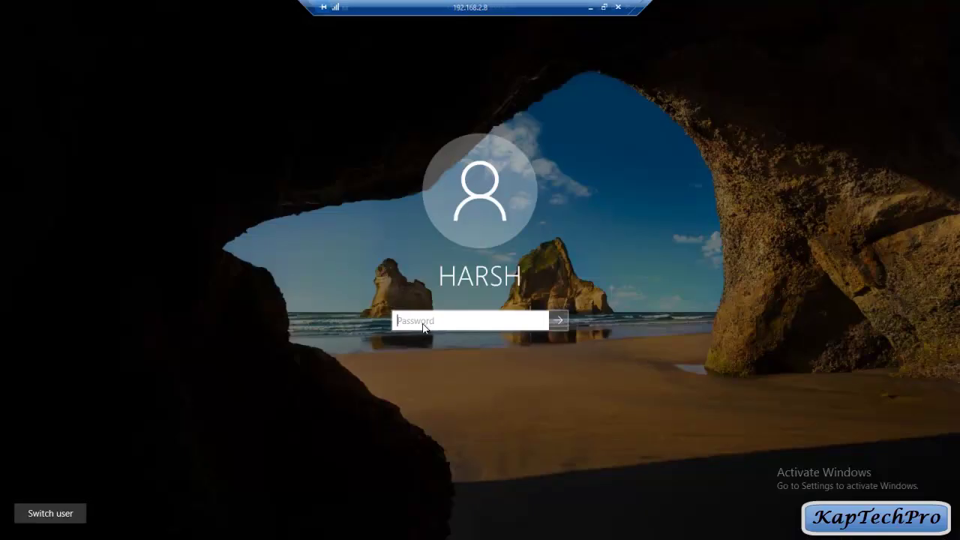
Sign in to the Windows 10 client and open \\fs\QUOTA through the Run dialog.
{"action": "type", "text": "********"}
{"action": "key", "text": "Return"}
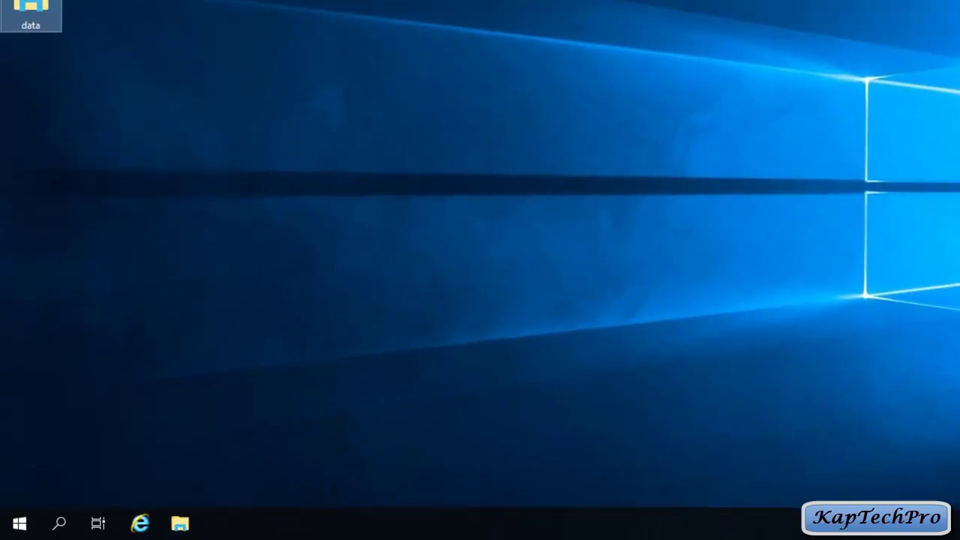
{"action": "left_click", "coordinate": [59, 523]}
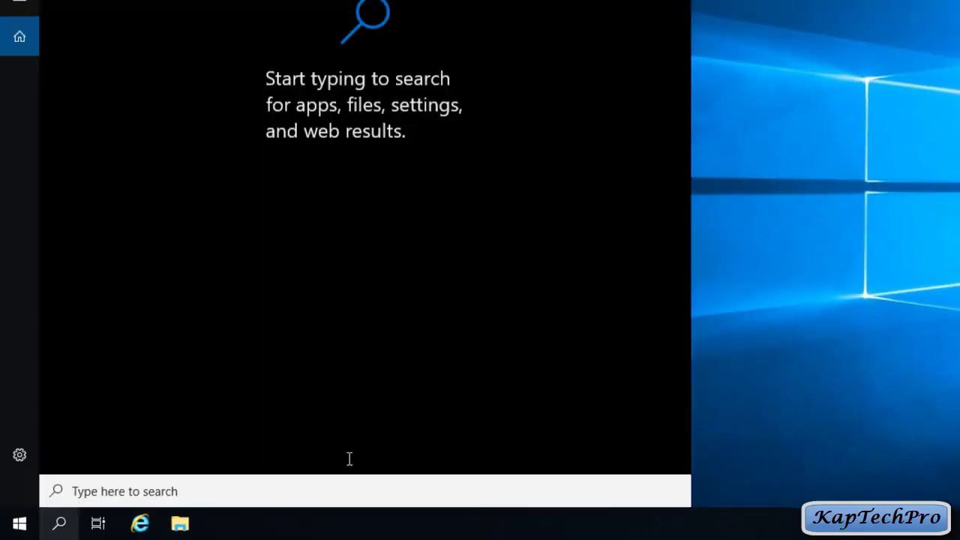
{"action": "type", "text": "run"}
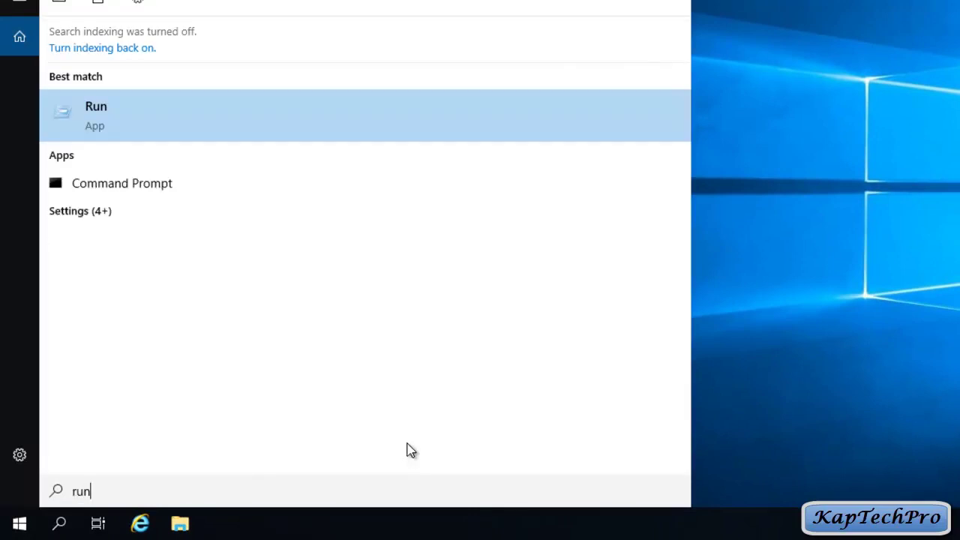
{"action": "key", "text": "Return"}
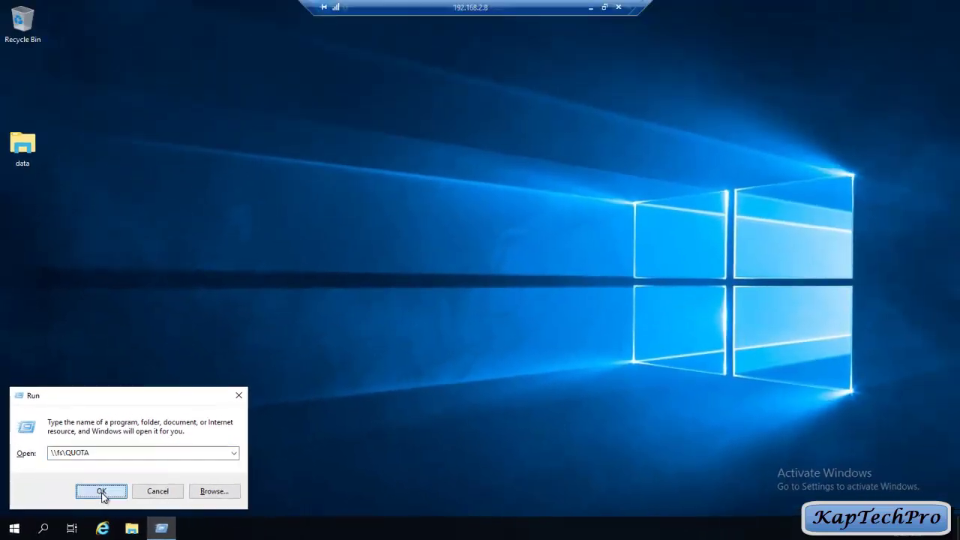
{"action": "left_click", "coordinate": [138, 473]}
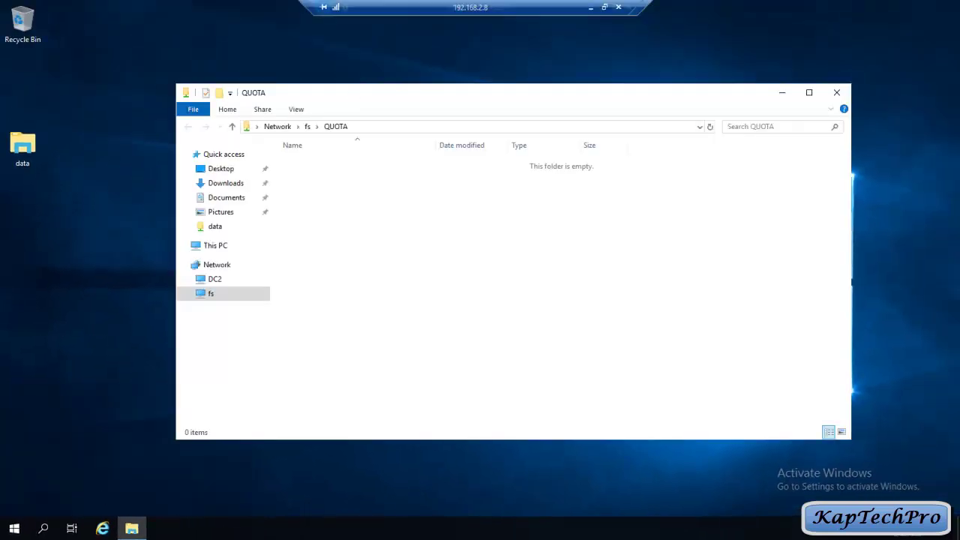
Create a New Text Document with its default name in the QUOTA share.
{"action": "left_click_drag", "start_coordinate": [351, 92], "coordinate": [340, 98]}
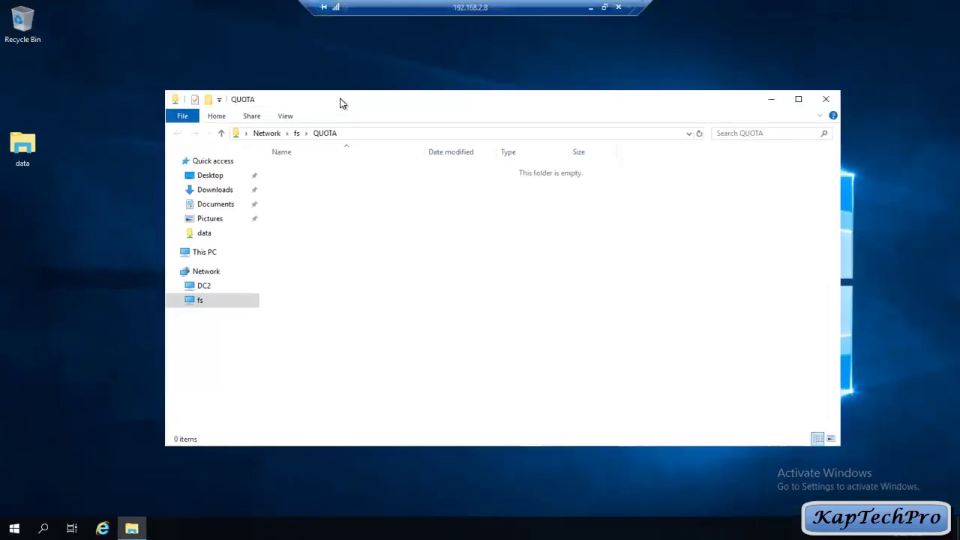
{"action": "right_click", "coordinate": [359, 194]}
{"action": "key", "text": "Escape"}
{"action": "right_click", "coordinate": [332, 194]}
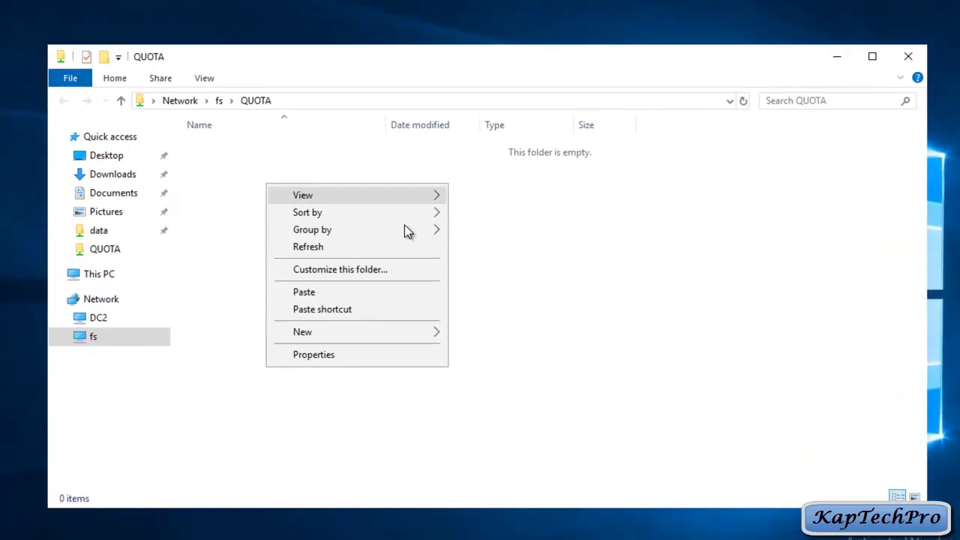
{"action": "mouse_move", "coordinate": [364, 333]}
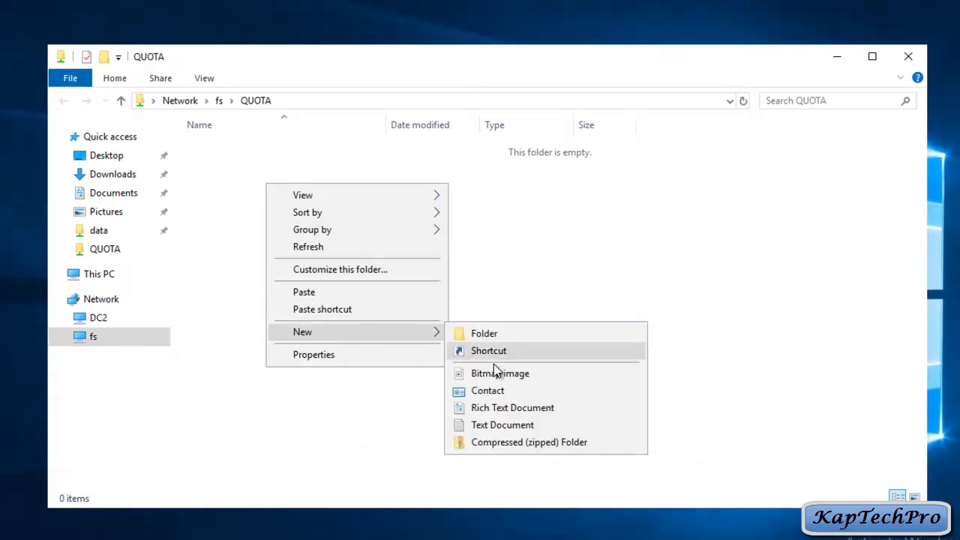
{"action": "left_click", "coordinate": [506, 425]}
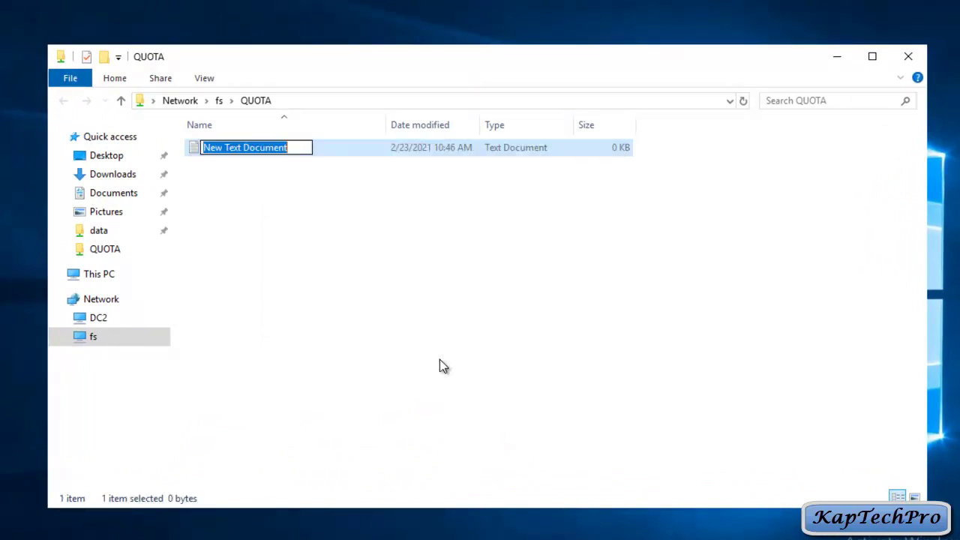
{"action": "left_click", "coordinate": [393, 337]}
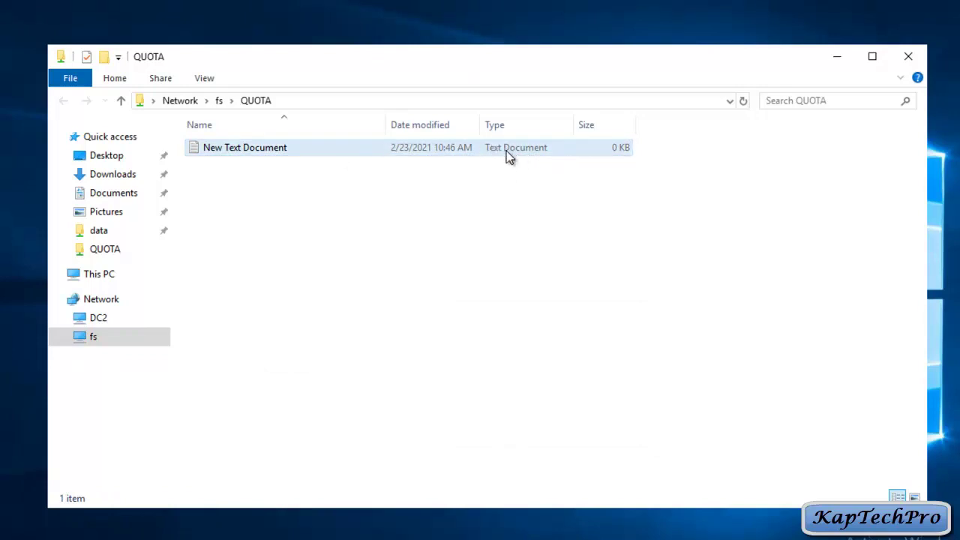
Try renaming the text document to .mp3, retry once, then cancel the denied rename.
{"action": "left_click", "coordinate": [289, 150]}
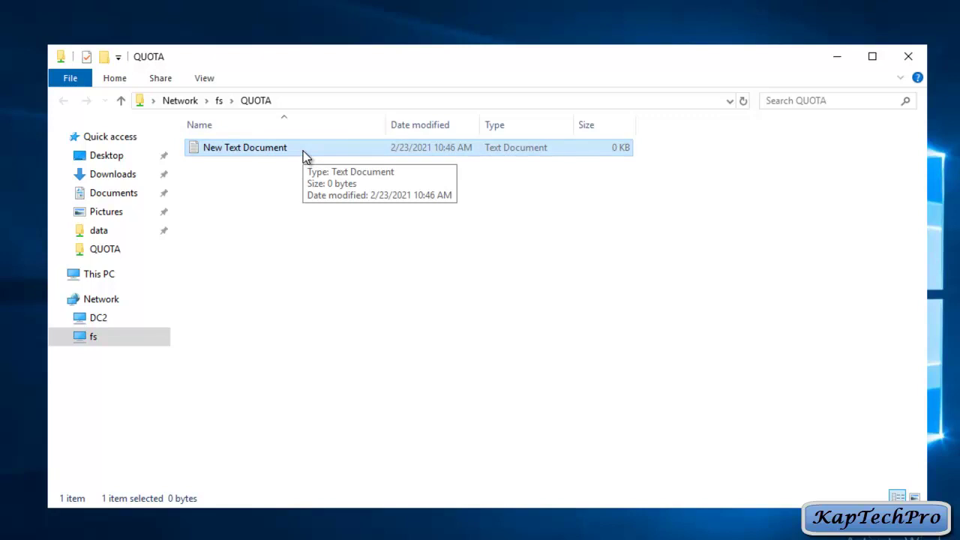
{"action": "right_click", "coordinate": [303, 150]}
{"action": "left_click", "coordinate": [355, 370]}
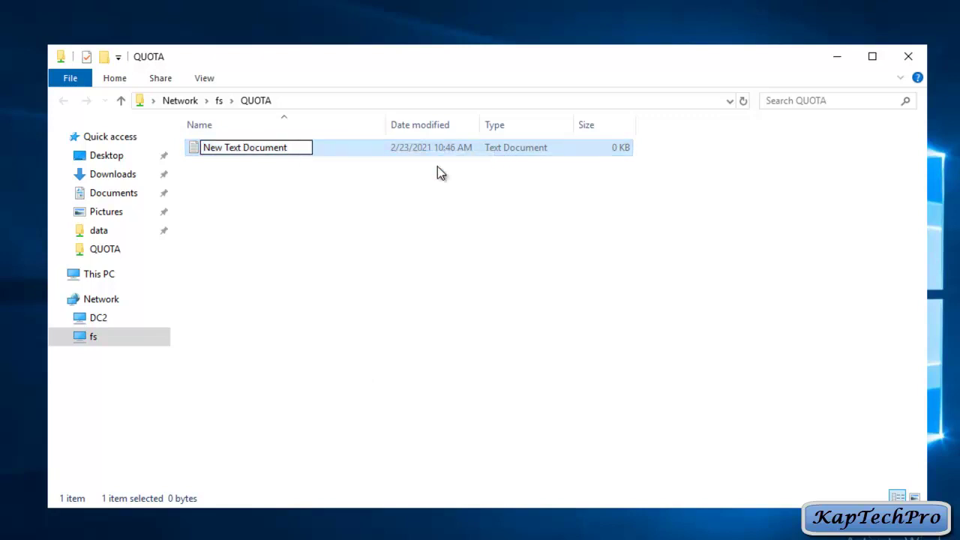
{"action": "type", "text": ".mp3"}
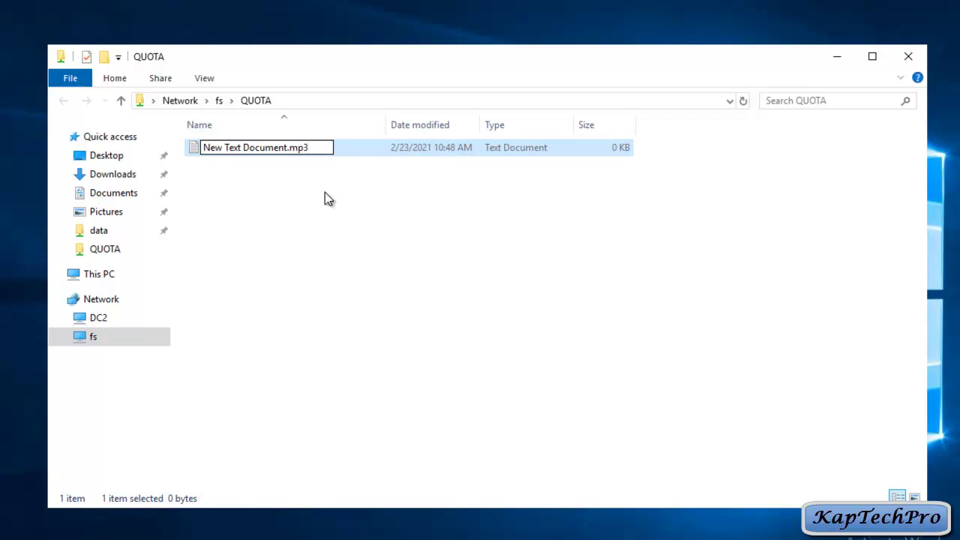
{"action": "key", "text": "Return"}
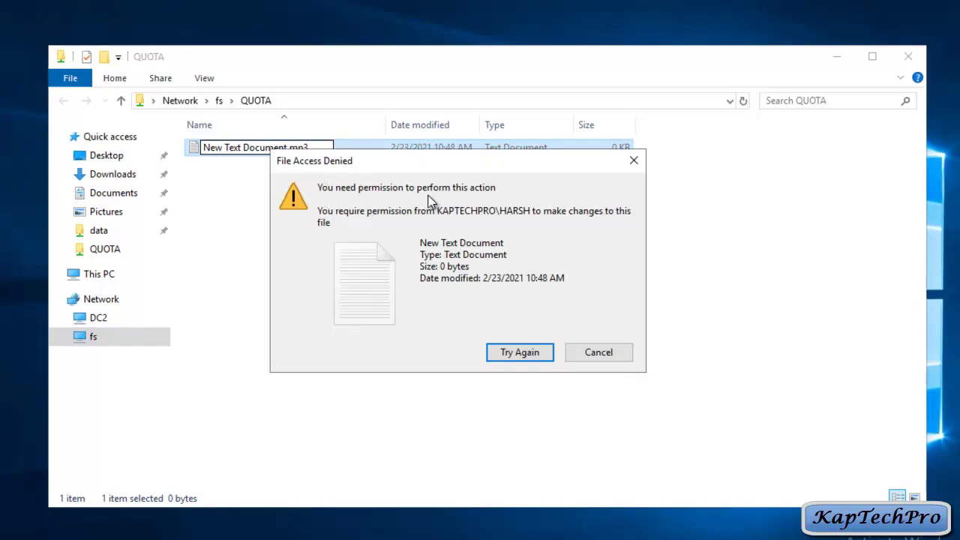
{"action": "left_click", "coordinate": [526, 355]}
{"action": "left_click", "coordinate": [595, 353]}
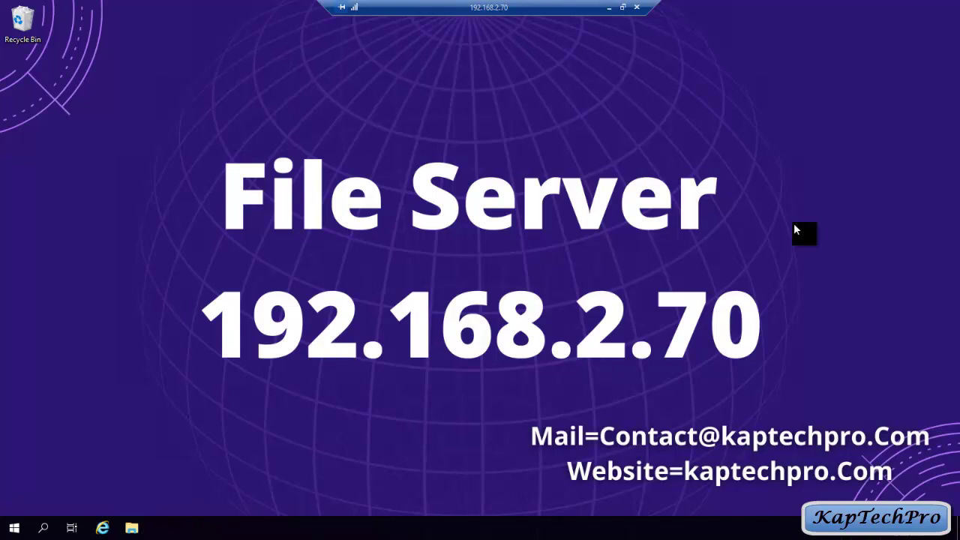
Start Server Manager from the Start menu and launch File Server Resource Manager from its Tools list.
{"action": "left_click", "coordinate": [4, 530]}
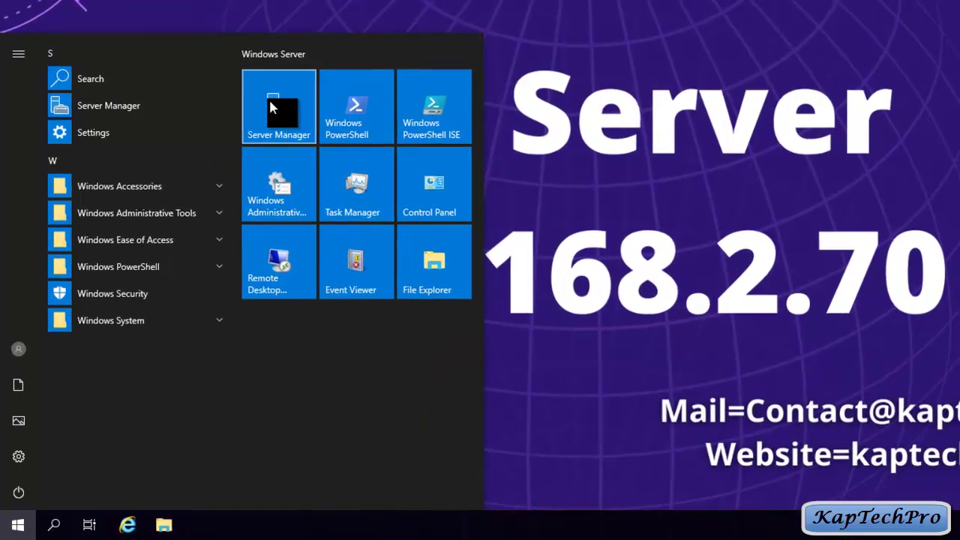
{"action": "left_click", "coordinate": [272, 107]}
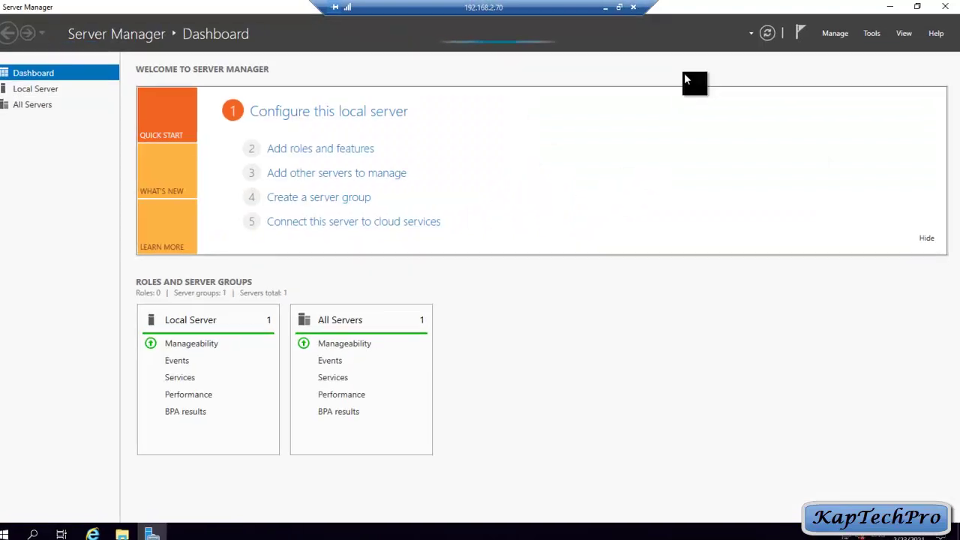
{"action": "left_click", "coordinate": [841, 47]}
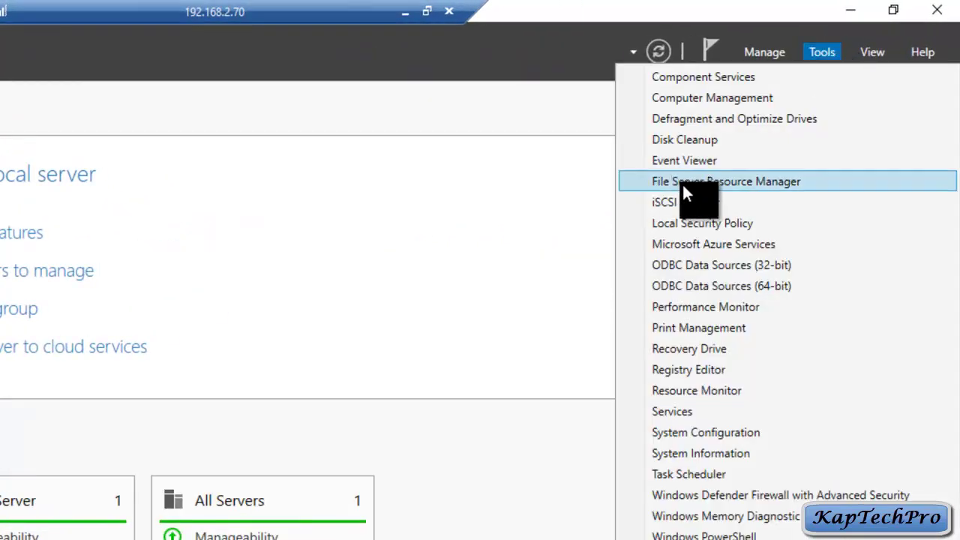
{"action": "left_click", "coordinate": [709, 186]}
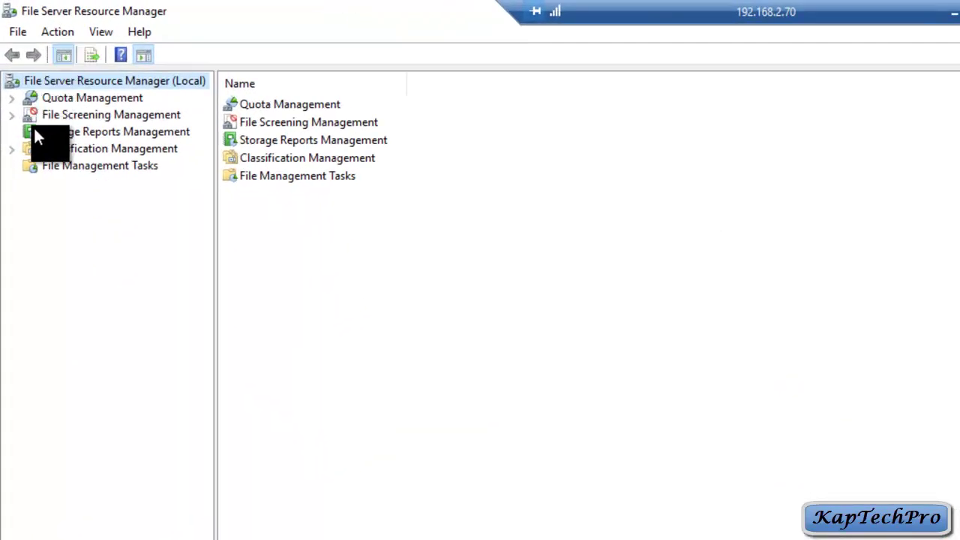
Start Generate Reports Now on Storage Reports Management and tick Duplicate Files and File Screening Audit.
{"action": "right_click", "coordinate": [51, 129]}
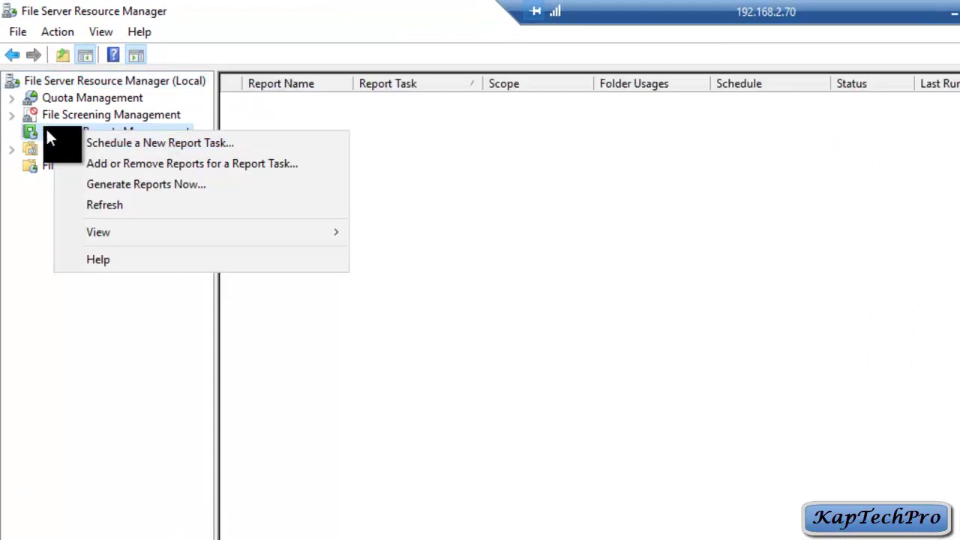
{"action": "right_click", "coordinate": [43, 126]}
{"action": "right_click", "coordinate": [44, 126]}
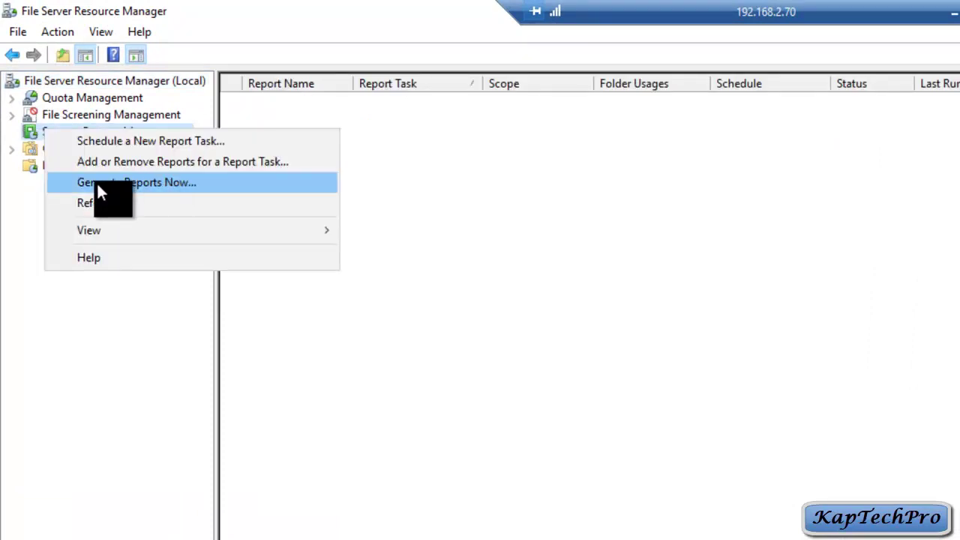
{"action": "left_click", "coordinate": [168, 186]}
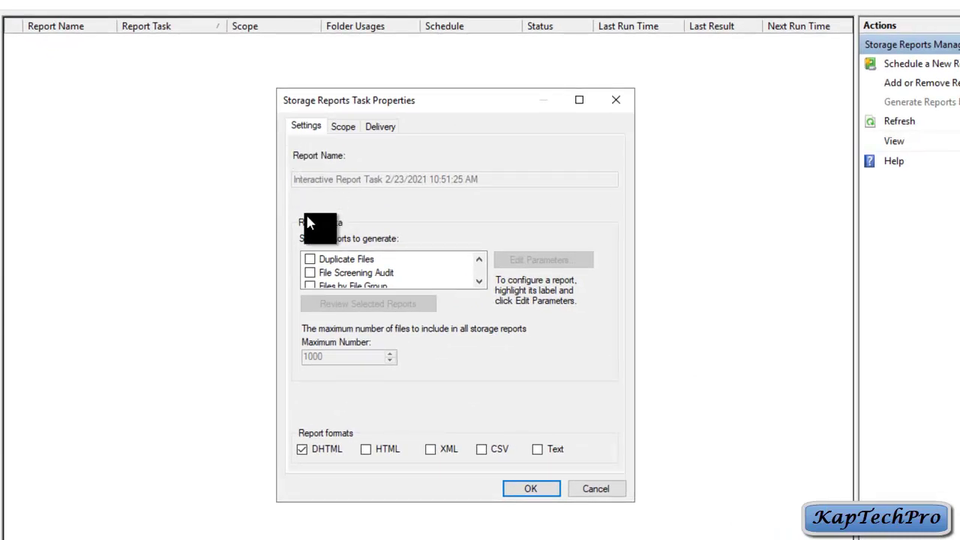
{"action": "left_click", "coordinate": [308, 260]}
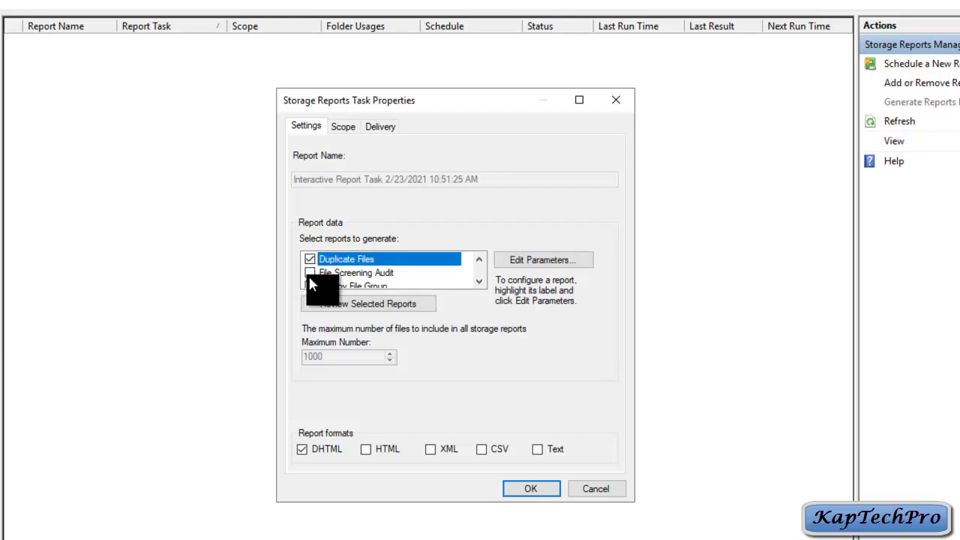
{"action": "left_click", "coordinate": [309, 275]}
Also include the Quota Usage and Large Files reports in the report task.
{"action": "left_click", "coordinate": [478, 281]}
{"action": "left_click", "coordinate": [479, 281]}
{"action": "left_click", "coordinate": [478, 280]}
{"action": "left_click", "coordinate": [479, 280]}
{"action": "left_click", "coordinate": [479, 280]}
{"action": "scroll", "coordinate": [477, 279], "scroll_direction": "down", "scroll_amount": 1}
{"action": "left_click", "coordinate": [310, 272]}
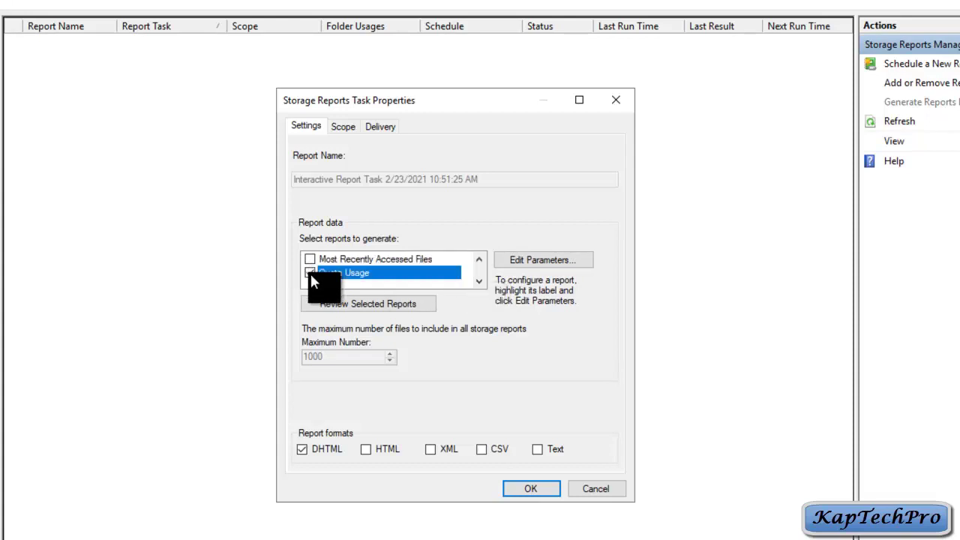
{"action": "scroll", "coordinate": [477, 274], "scroll_direction": "up", "scroll_amount": 1}
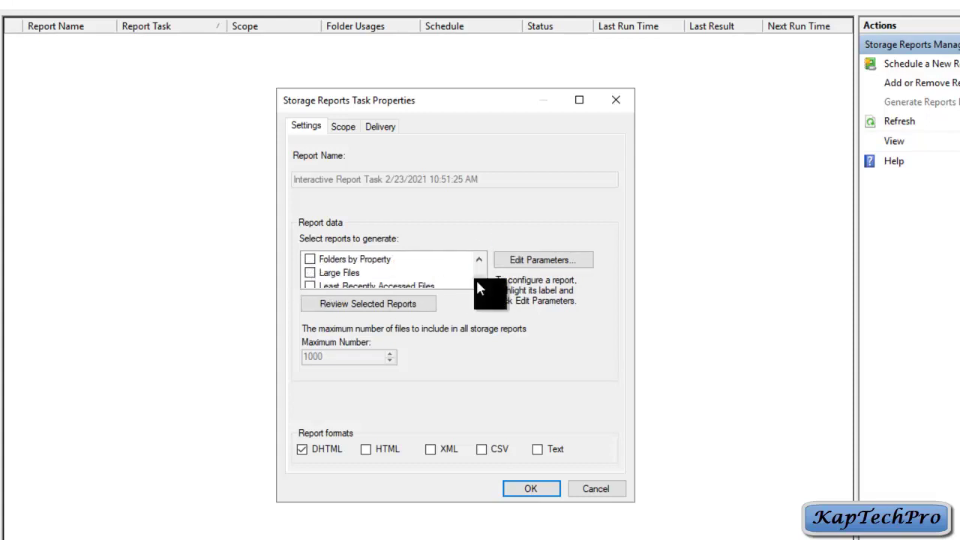
{"action": "left_click", "coordinate": [310, 272]}
{"action": "scroll", "coordinate": [394, 268], "scroll_direction": "up", "scroll_amount": 2}
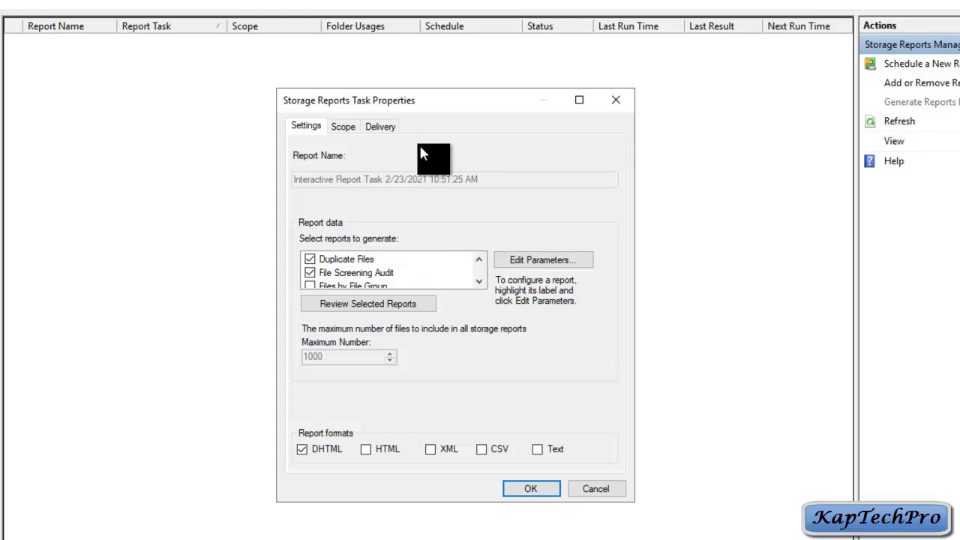
{"action": "left_click", "coordinate": [341, 126]}
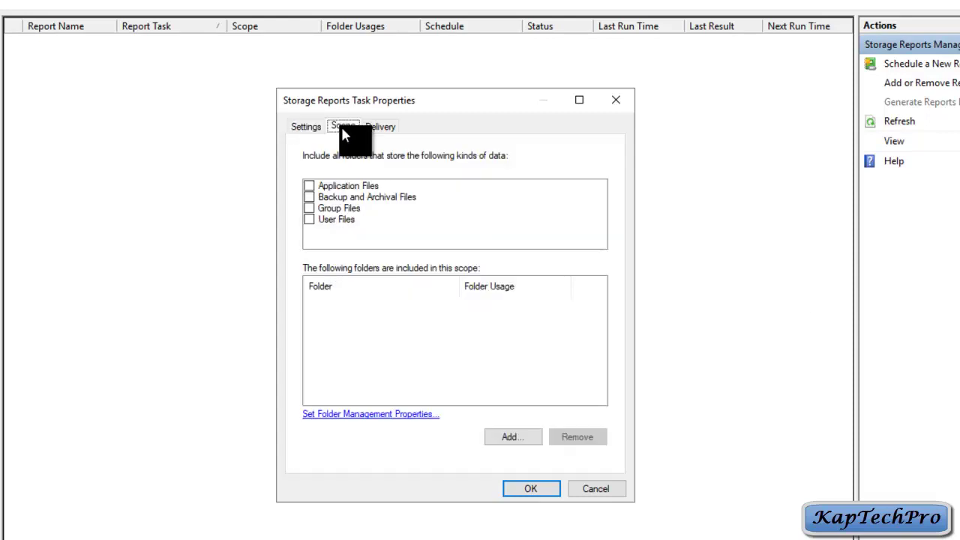
Add the C:\QUOTA folder to the report task's scope and accept the task settings.
{"action": "left_click", "coordinate": [516, 435]}
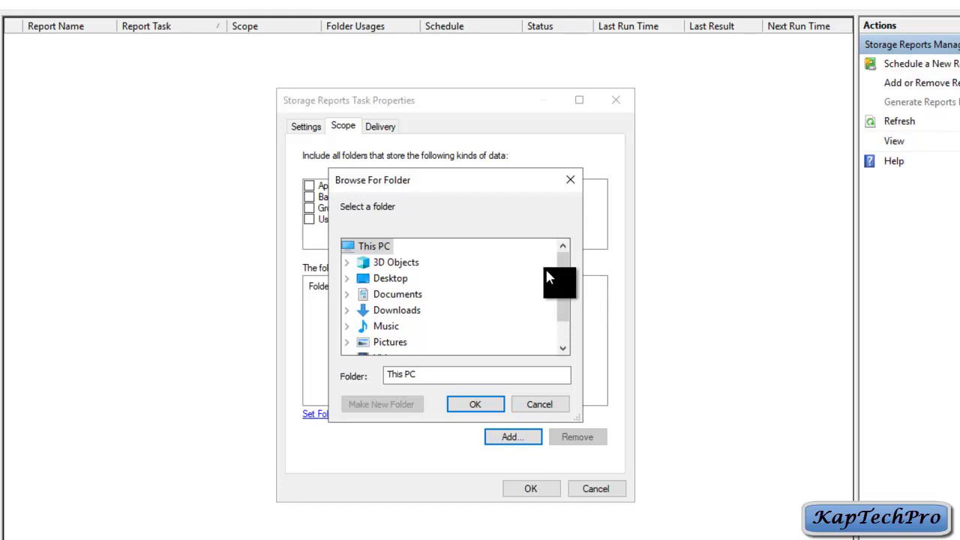
{"action": "scroll", "coordinate": [420, 330], "scroll_direction": "down", "scroll_amount": 1}
{"action": "double_click", "coordinate": [398, 342]}
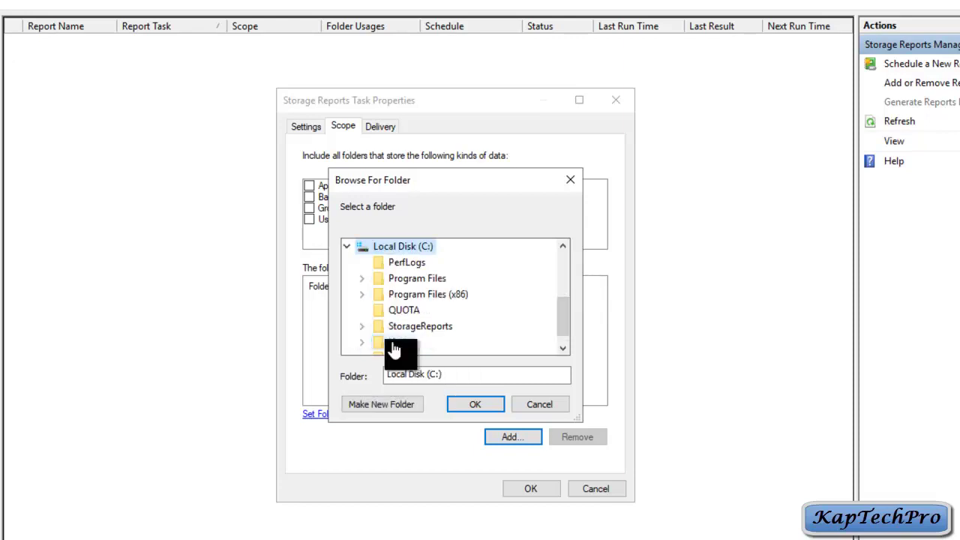
{"action": "left_click", "coordinate": [411, 311]}
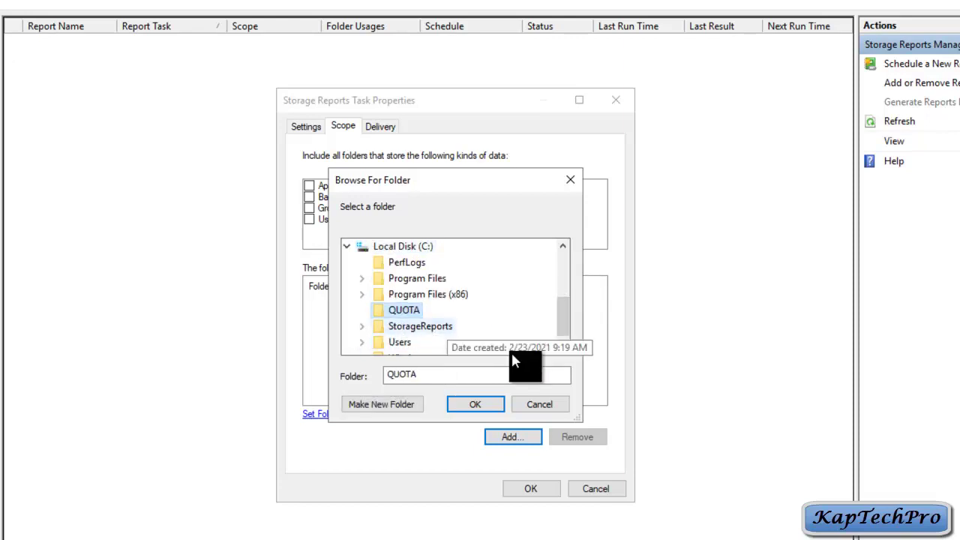
{"action": "left_click", "coordinate": [478, 404]}
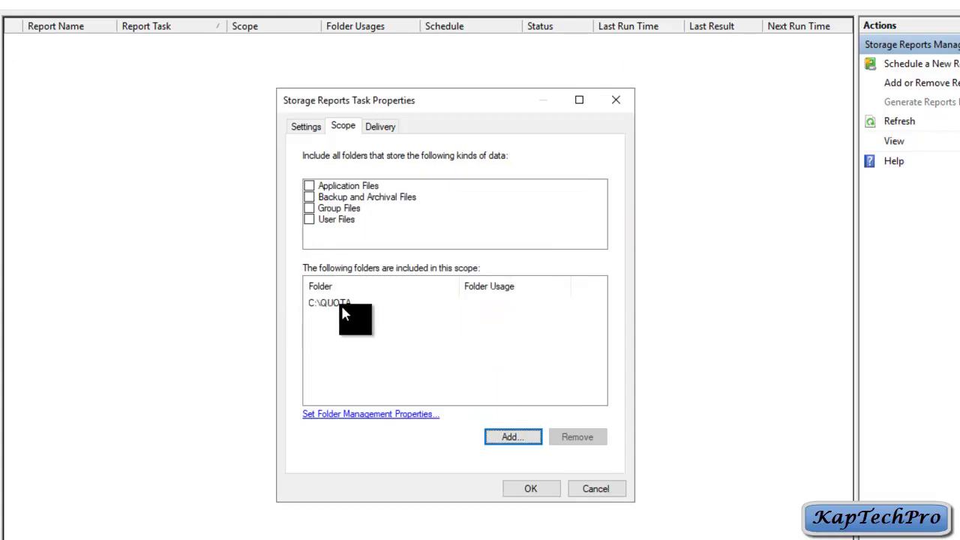
{"action": "left_click", "coordinate": [524, 486]}
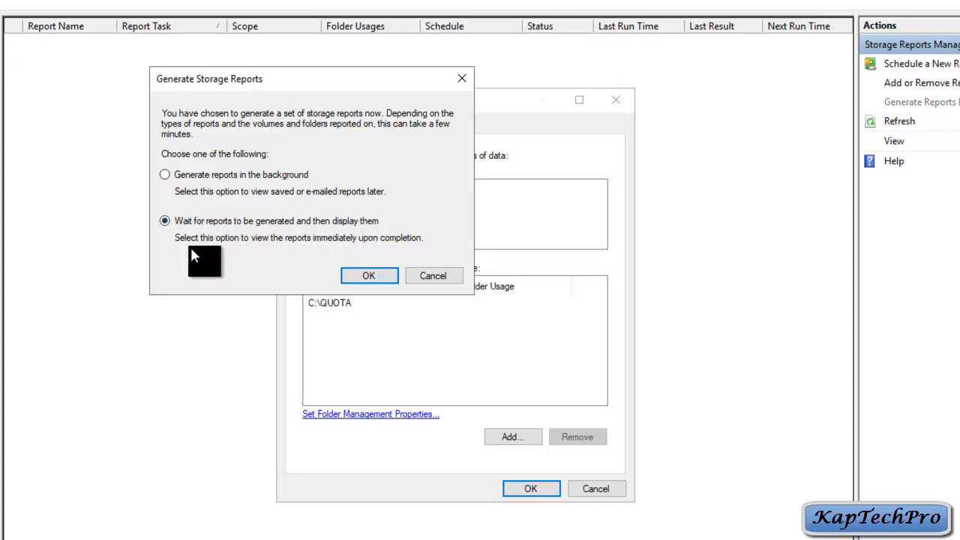
Generate the reports, waiting for them to finish before they are displayed.
{"action": "left_click", "coordinate": [366, 279]}
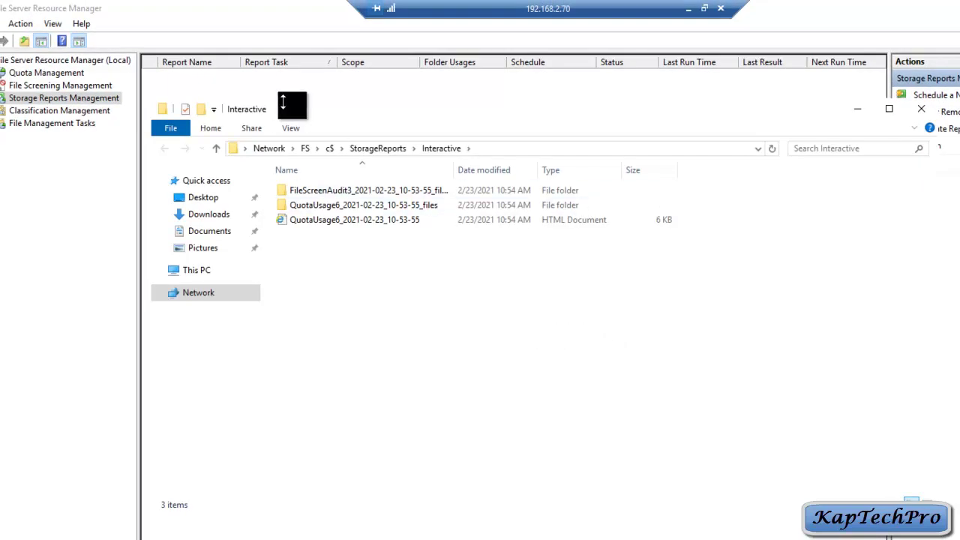
Open the QuotaUsage6 HTML report in Internet Explorer and maximize the window.
{"action": "double_click", "coordinate": [398, 222]}
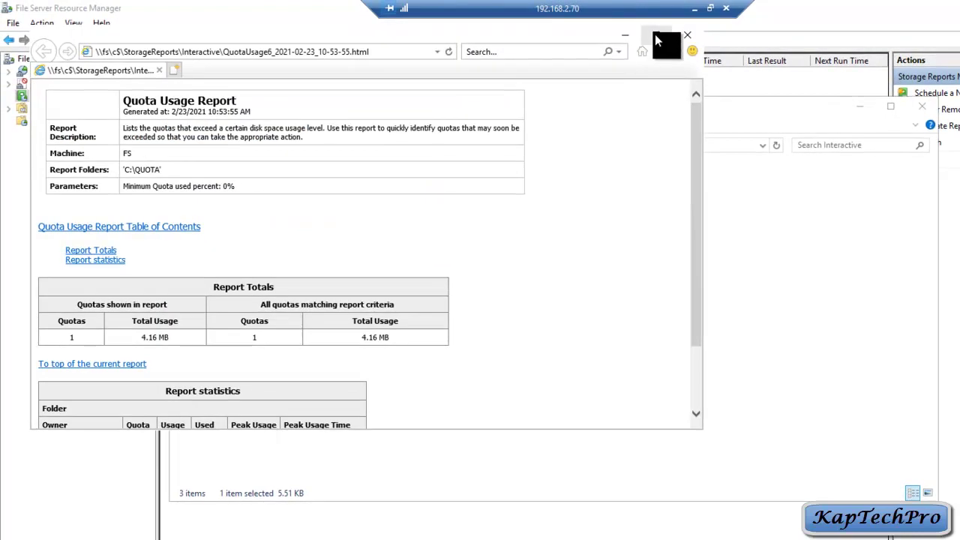
{"action": "left_click", "coordinate": [656, 35]}
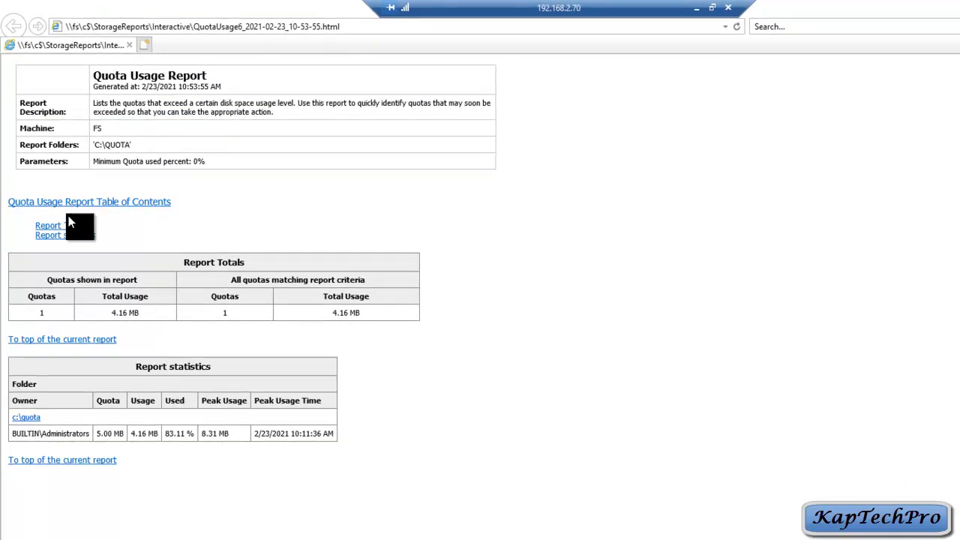